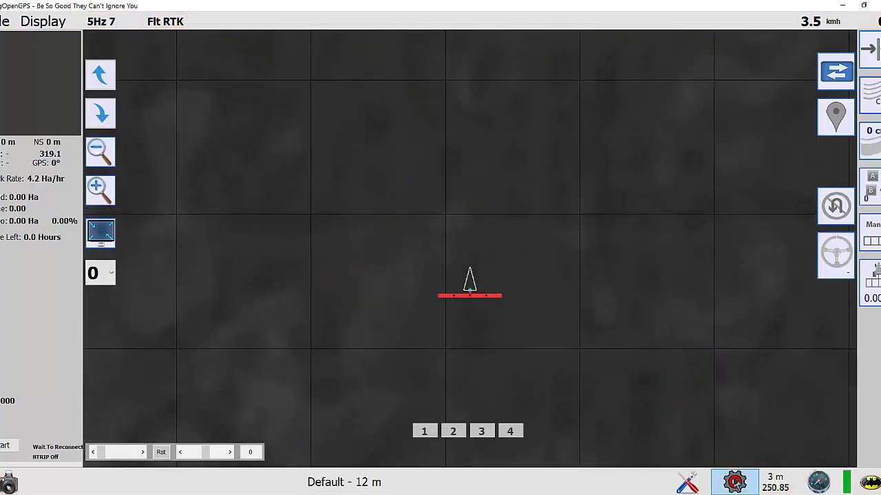
Set the NTRIP broadcaster to rtk2go.com, resolve its IP (69.75.31.235), and view its caster table.
left_click(735, 481)
left_click(754, 157)
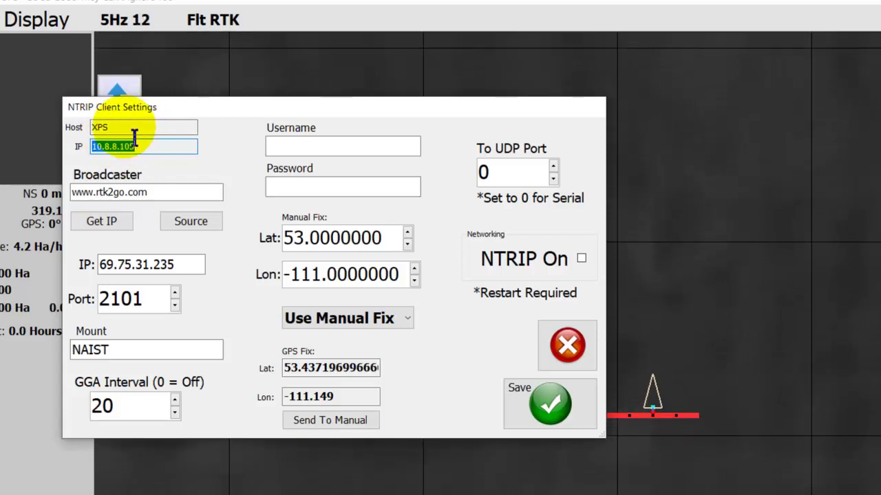
left_click_drag(163, 192, 71, 192)
type("rt")
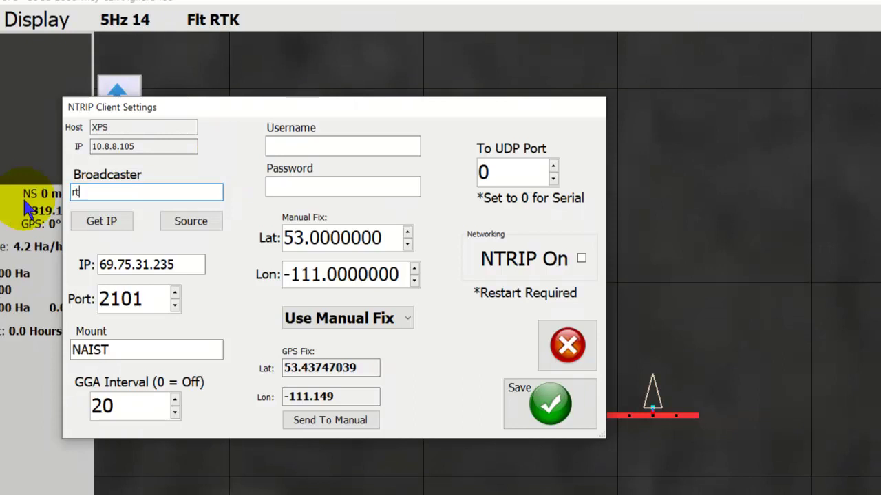
type("k2go.com")
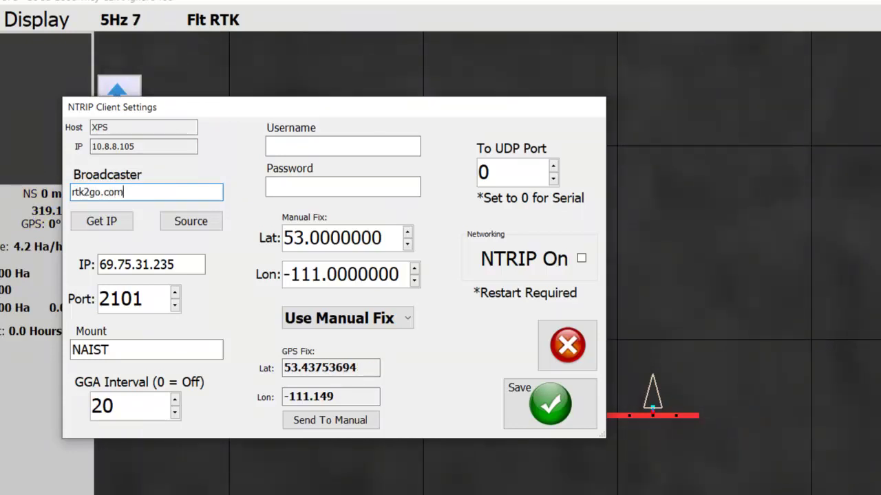
left_click(103, 219)
left_click(192, 219)
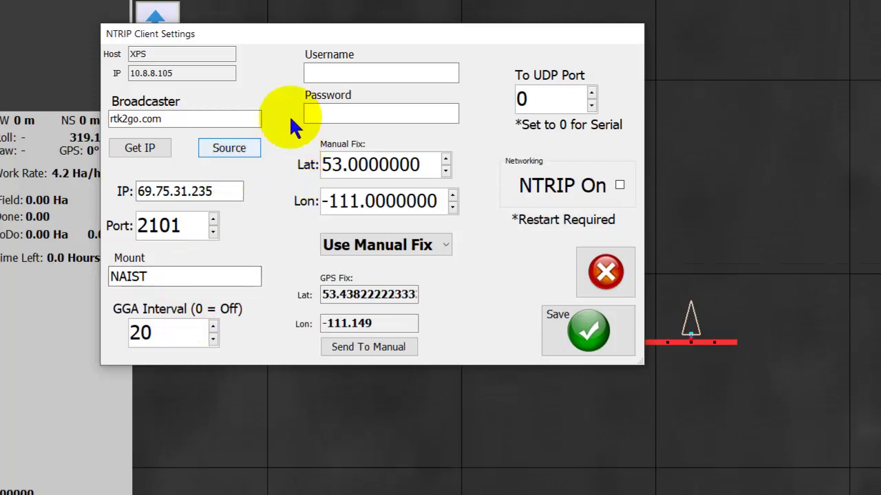
Enter the caster username and password in the NTRIP settings.
left_click(337, 78)
left_click(339, 80)
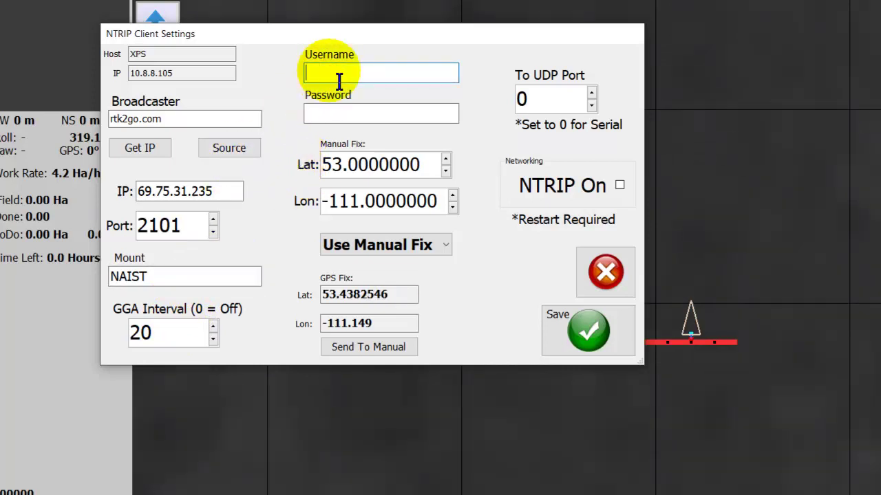
type("Bob")
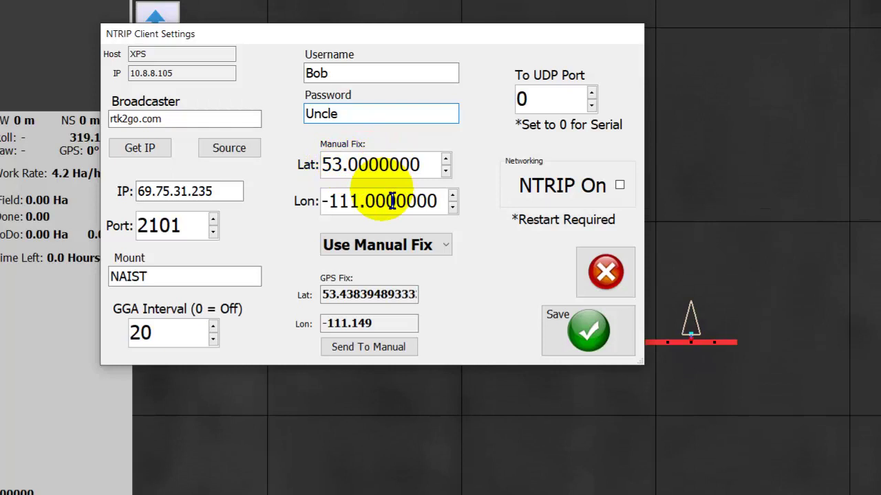
left_click(396, 246)
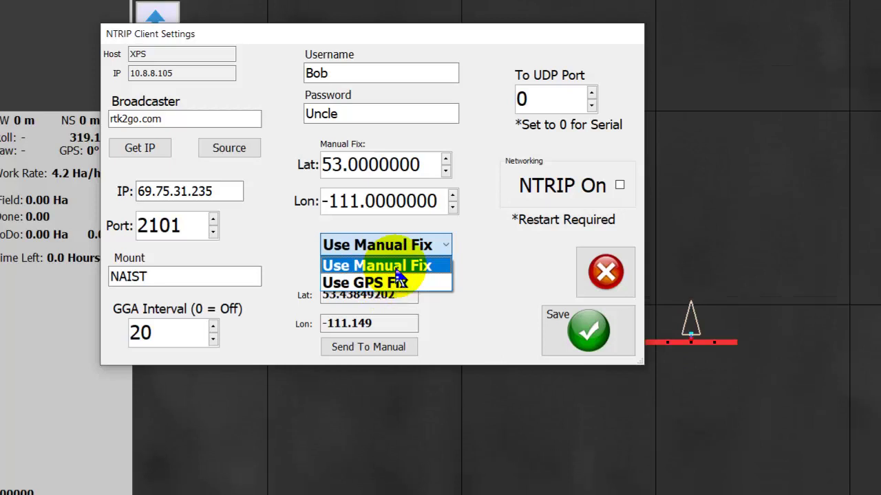
left_click(396, 267)
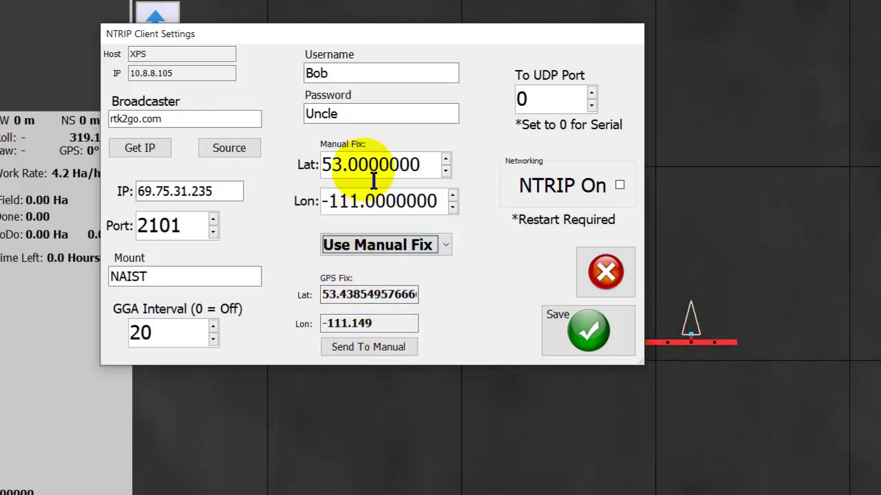
left_click(383, 349)
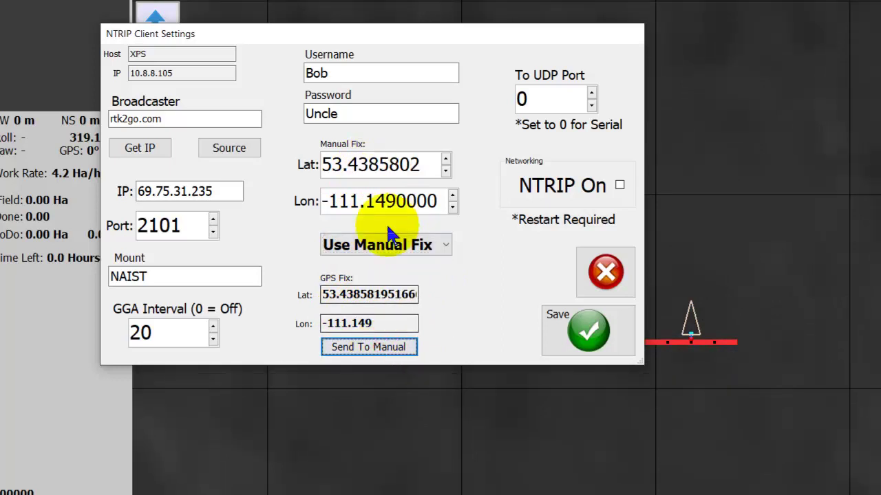
mouse_move(561, 80)
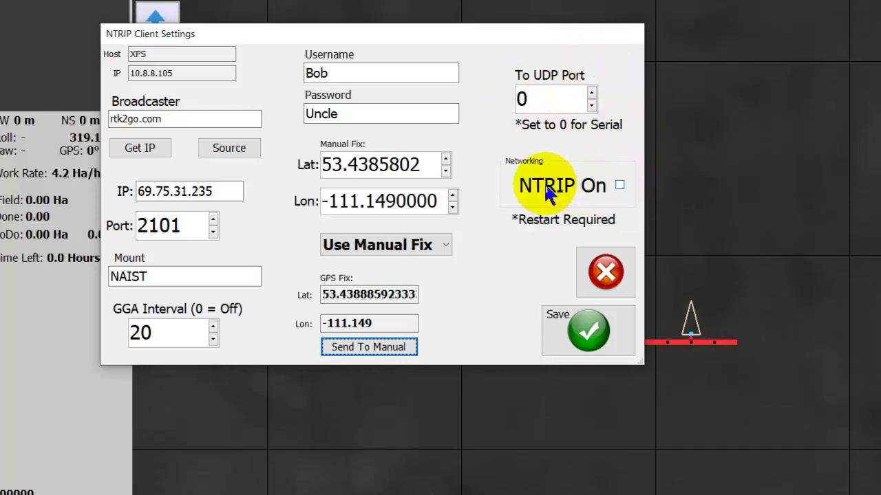
Tick NTRIP On and save the settings so the client connects and receives corrections.
left_click(619, 184)
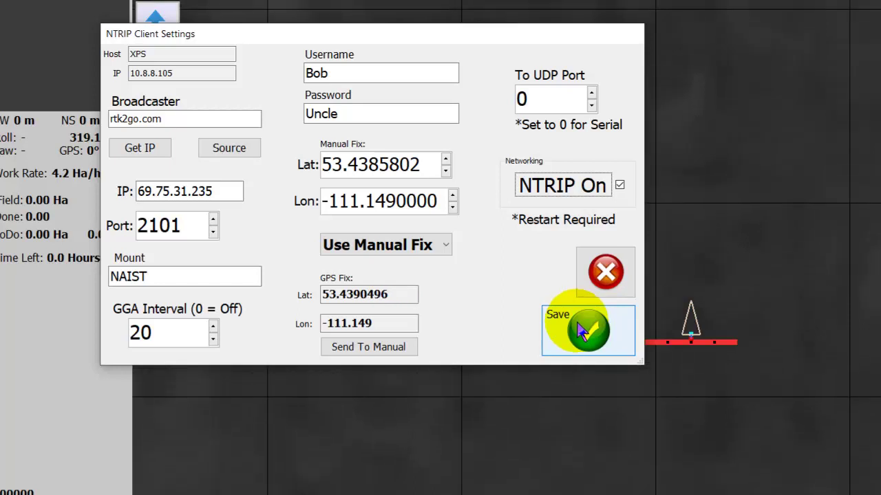
left_click(582, 332)
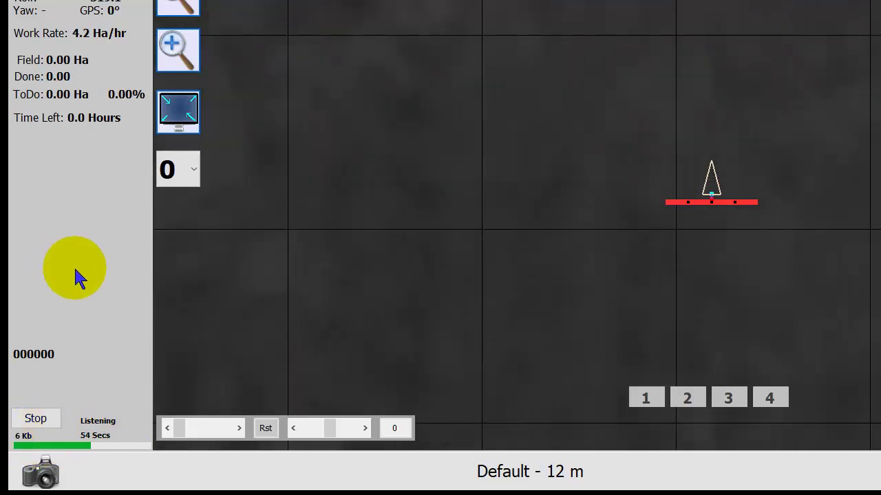
Stop the NTRIP client, dismiss the shutdown message, and start it again.
left_click(38, 419)
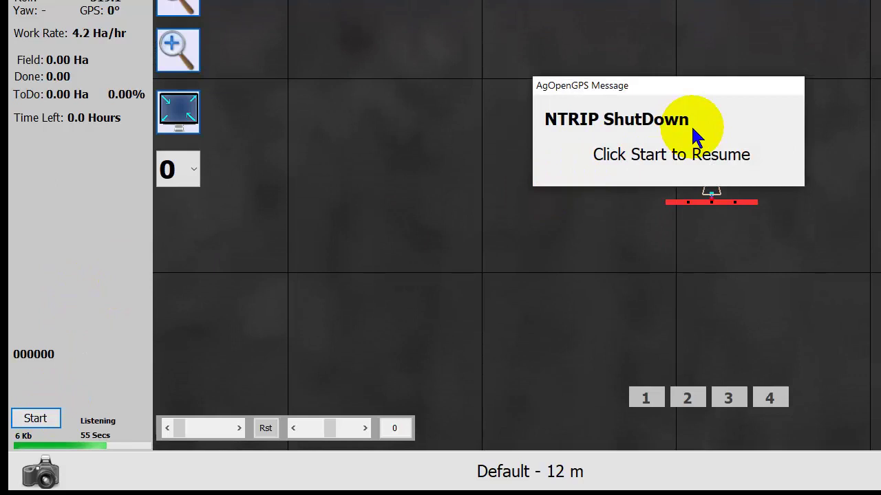
left_click(692, 133)
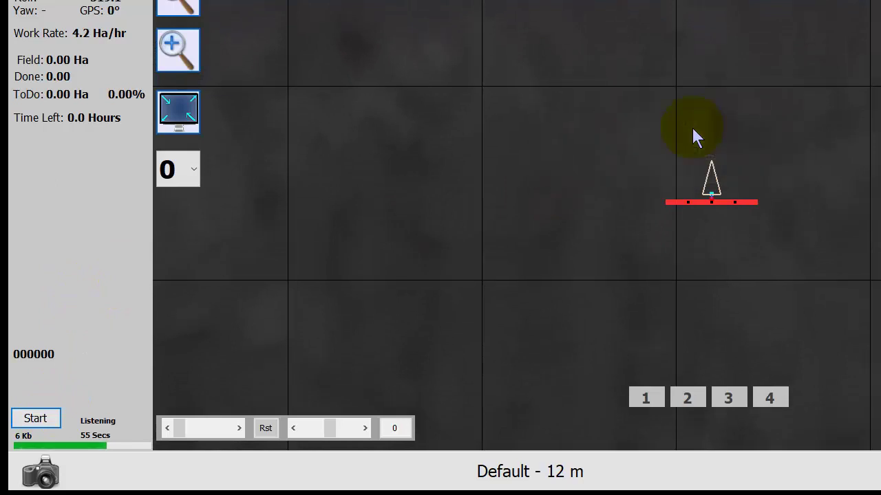
left_click(50, 423)
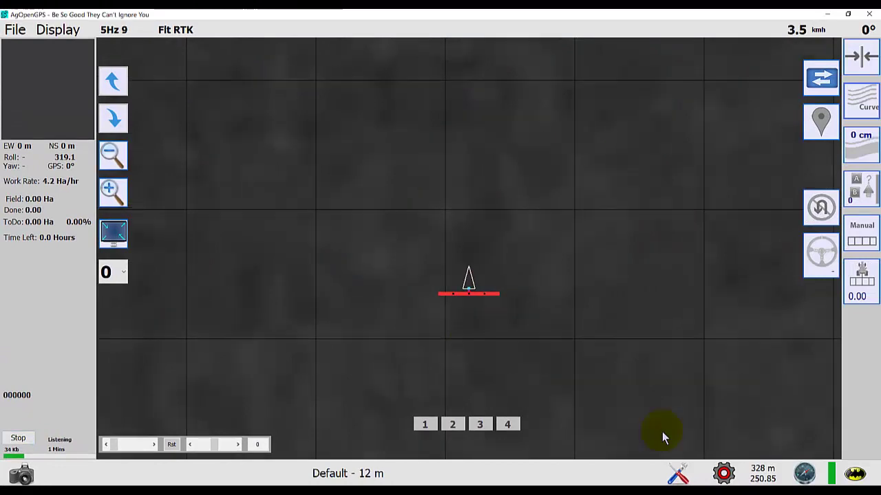
Lower the NTRIP GGA interval from 20 to 10 and save the settings.
left_click(723, 474)
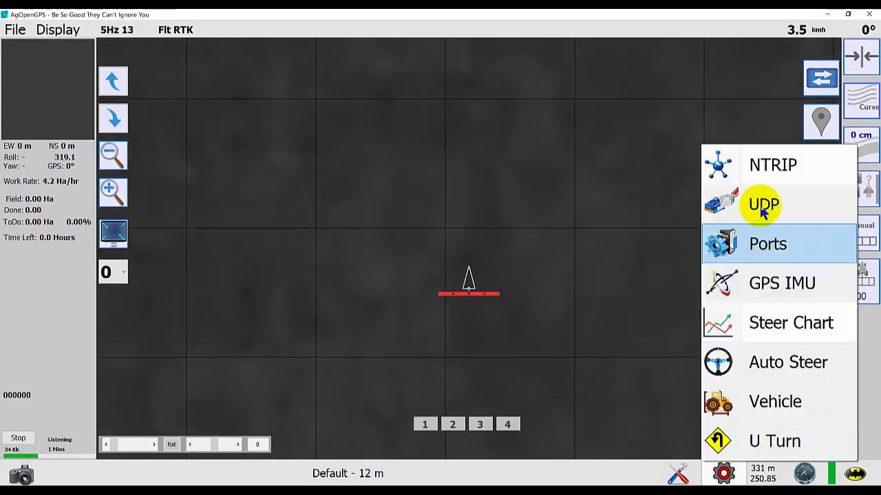
left_click(762, 164)
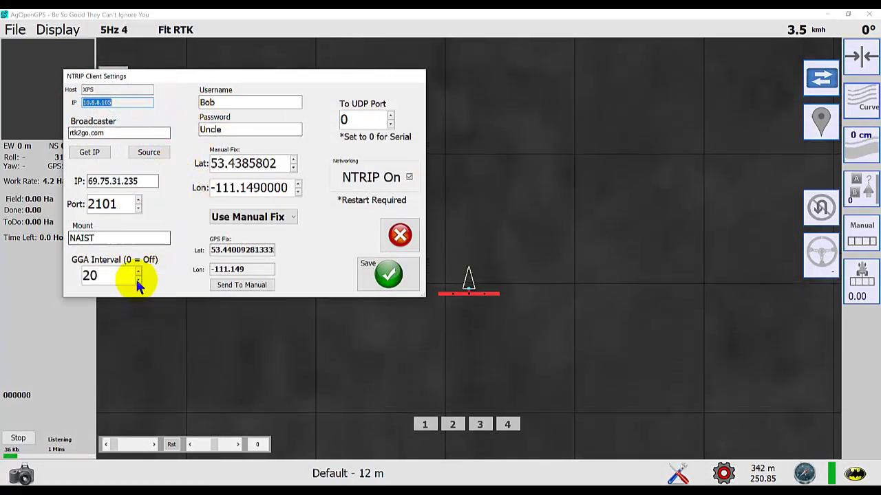
left_click_drag(136, 280, 138, 270)
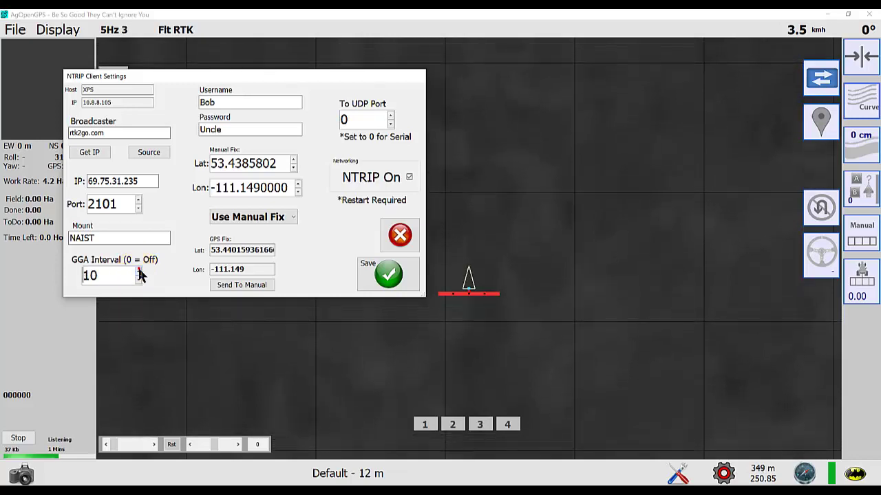
left_click(384, 274)
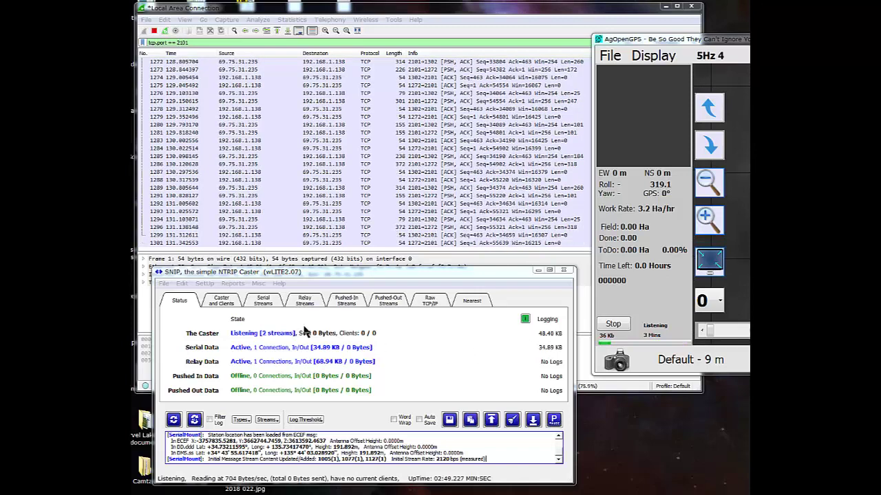
Open SNIP's RTCM 3 viewer for SerialMount showing messages 1005, 1077, 1127, and reposition it.
left_click(262, 303)
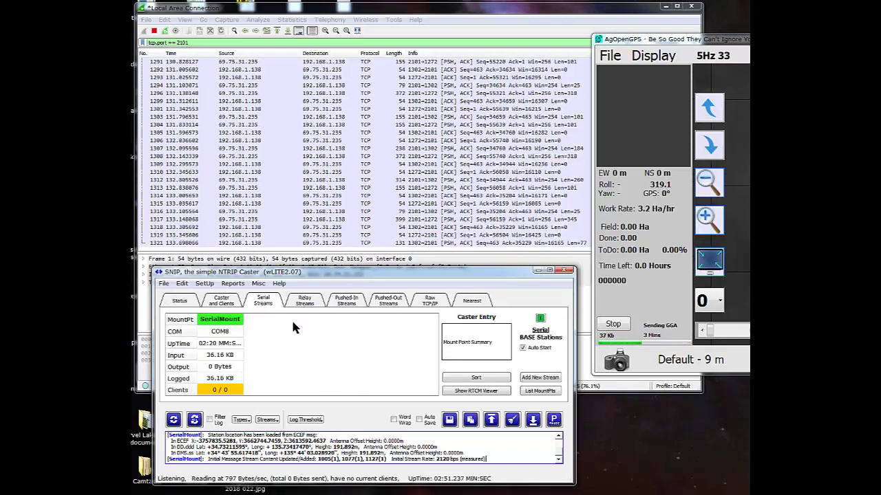
right_click(223, 324)
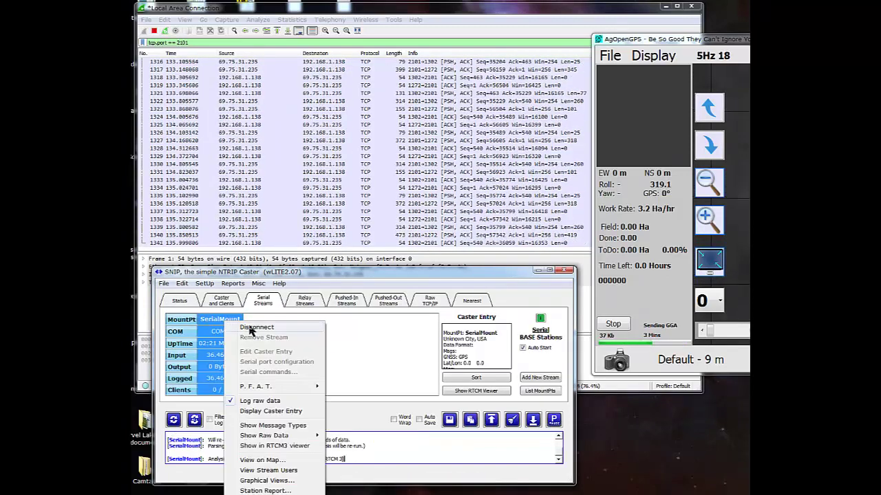
left_click(279, 445)
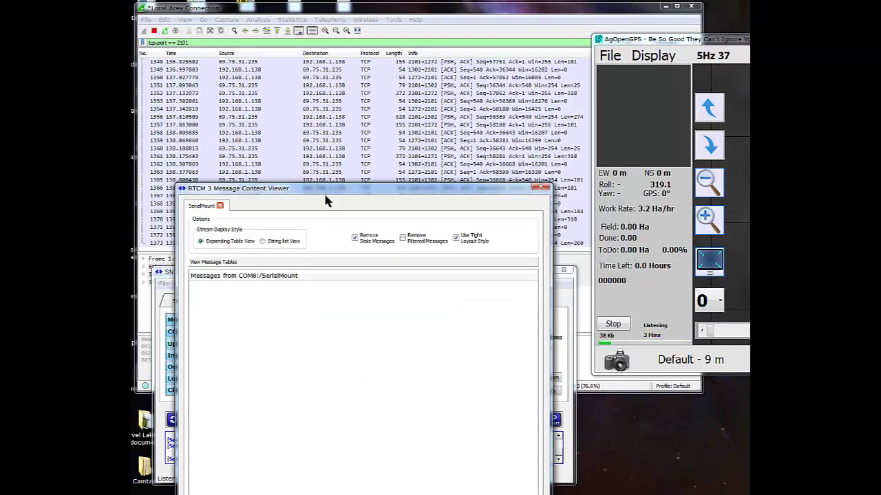
left_click_drag(330, 191, 320, 114)
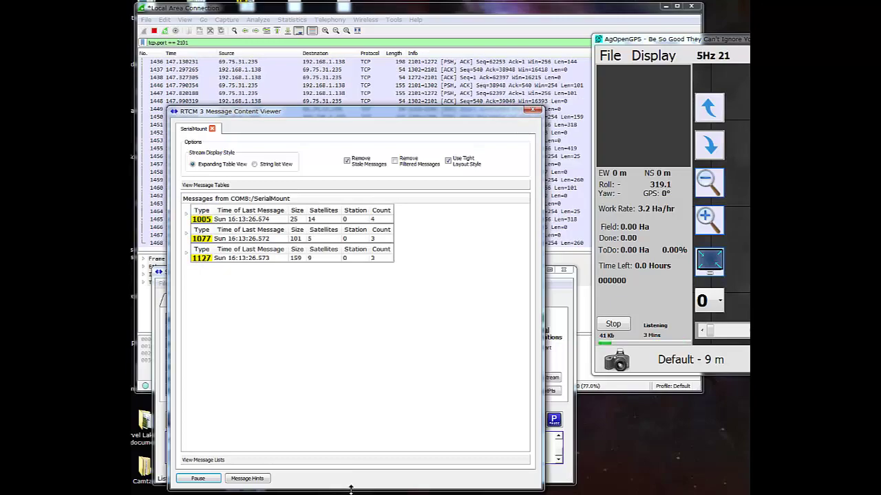
left_click_drag(352, 491, 353, 370)
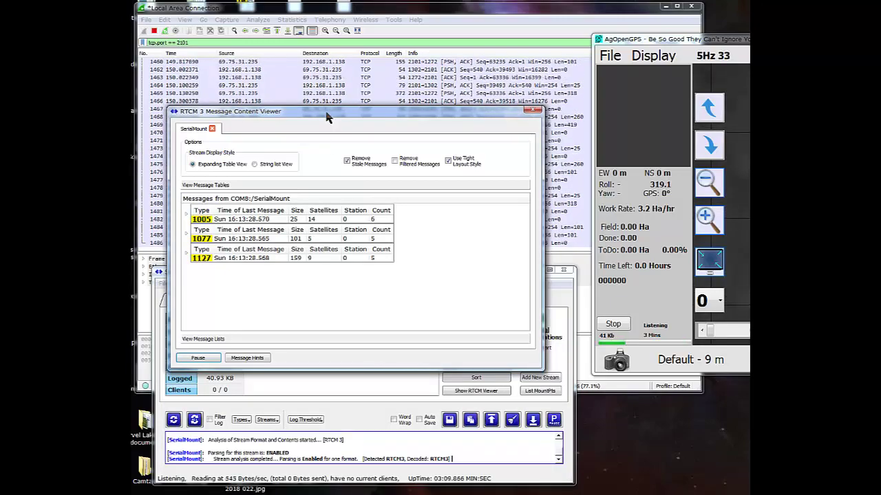
left_click_drag(328, 117, 323, 150)
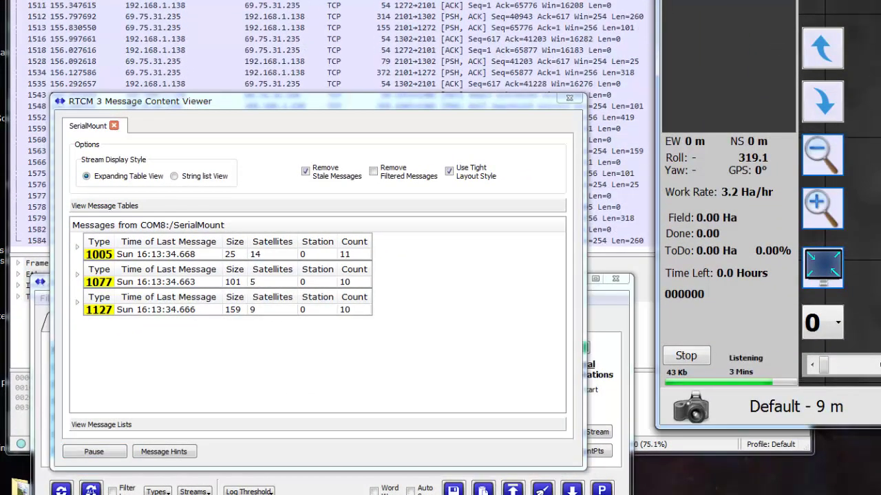
Close the NTRIP and communication port settings unchanged, then close SNIP's RTCM message viewer.
key("alt+Tab")
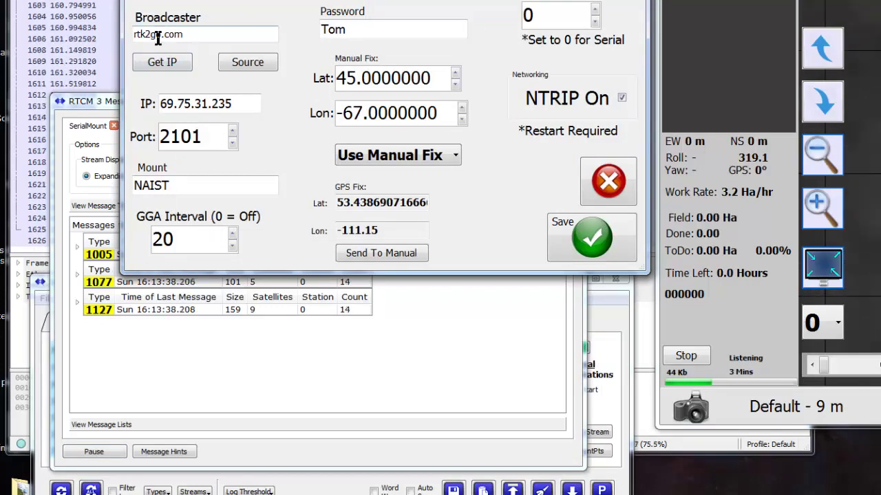
left_click(605, 185)
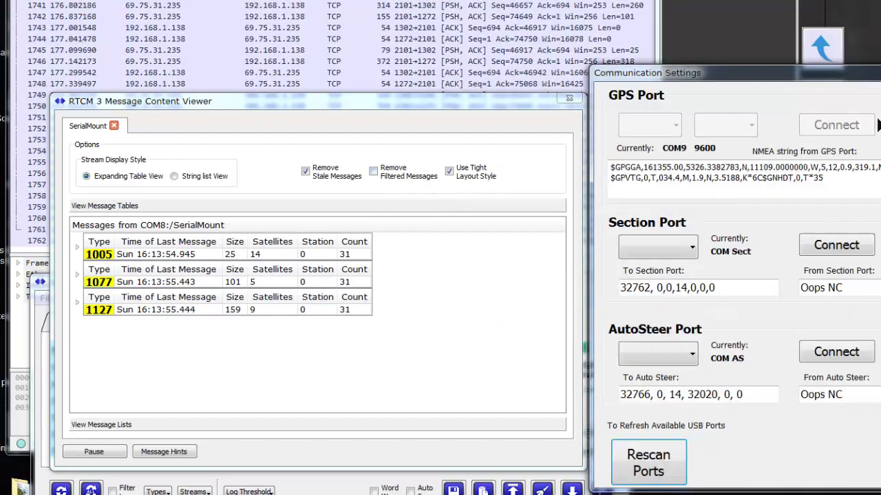
left_click_drag(825, 86, 366, 35)
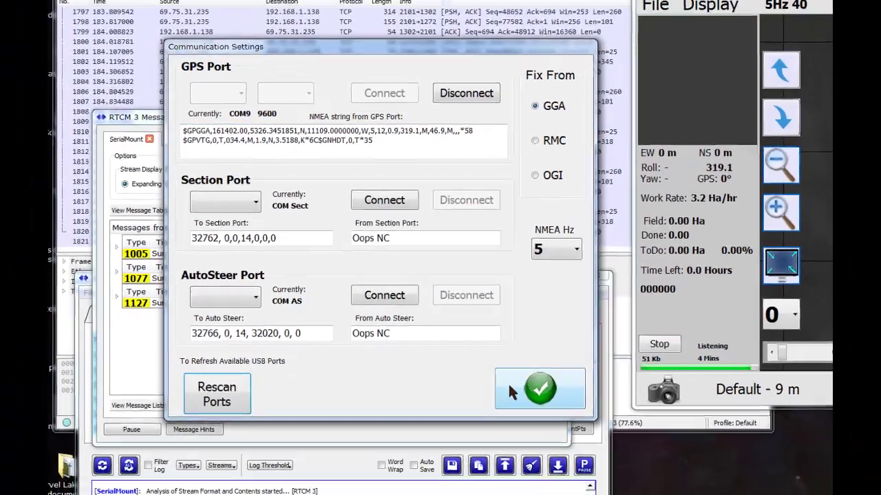
left_click(513, 392)
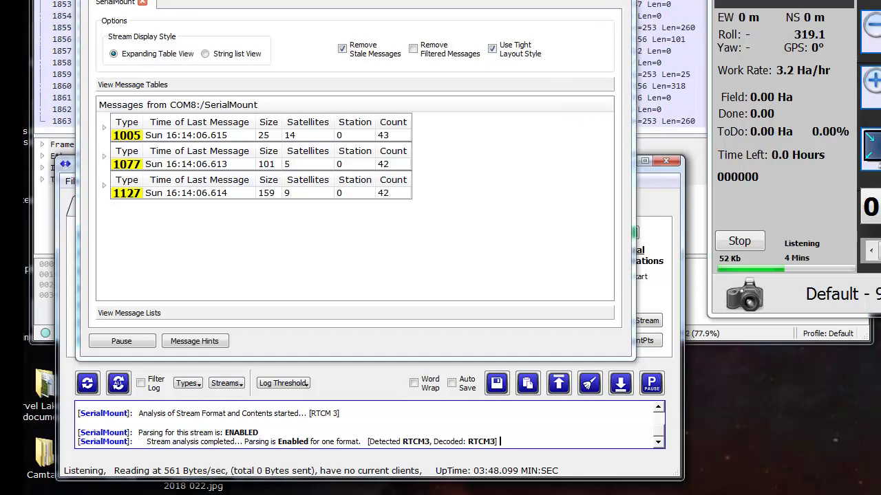
key("alt+F4")
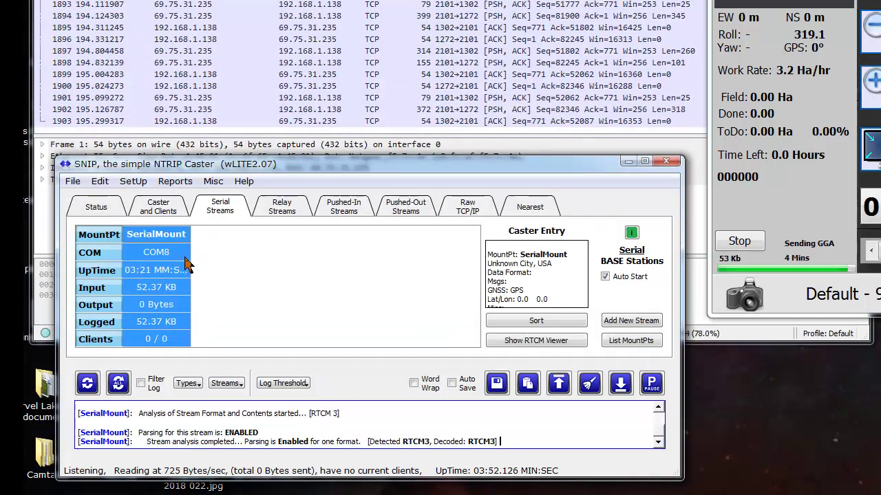
Highlight the Data payload of the port-2101 packet to read the outgoing GGA sentence.
left_click(157, 209)
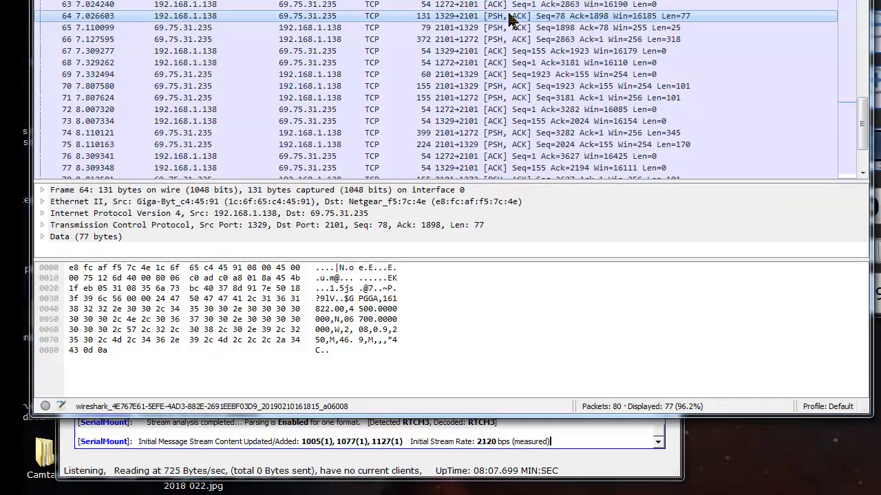
left_click(386, 300)
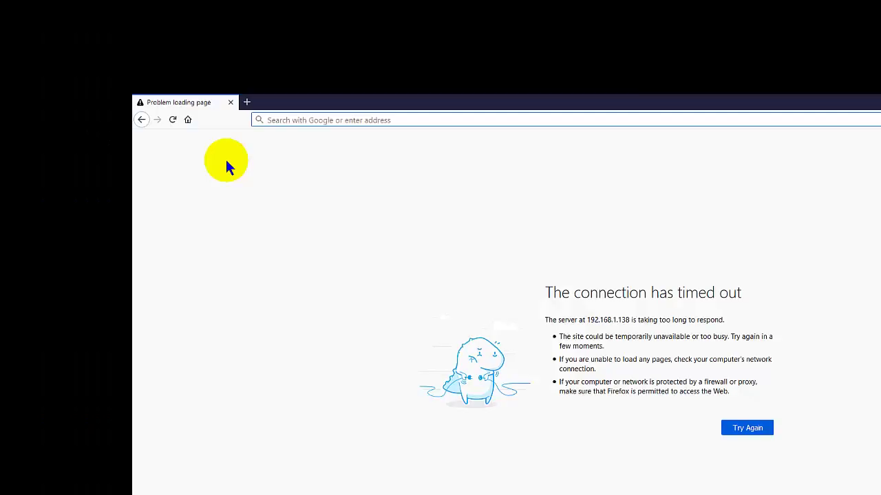
Enter the address 192.168.1.138:2100 in Firefox.
type("192")
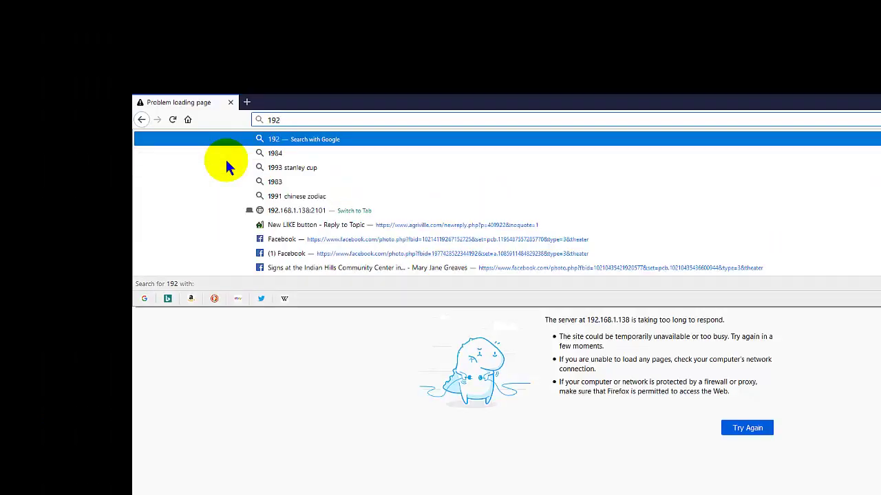
type(".168")
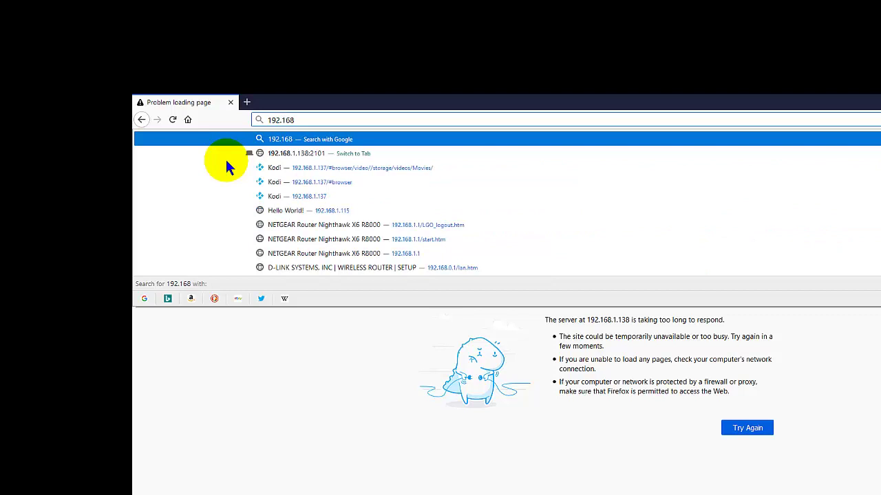
type(".1.138:2")
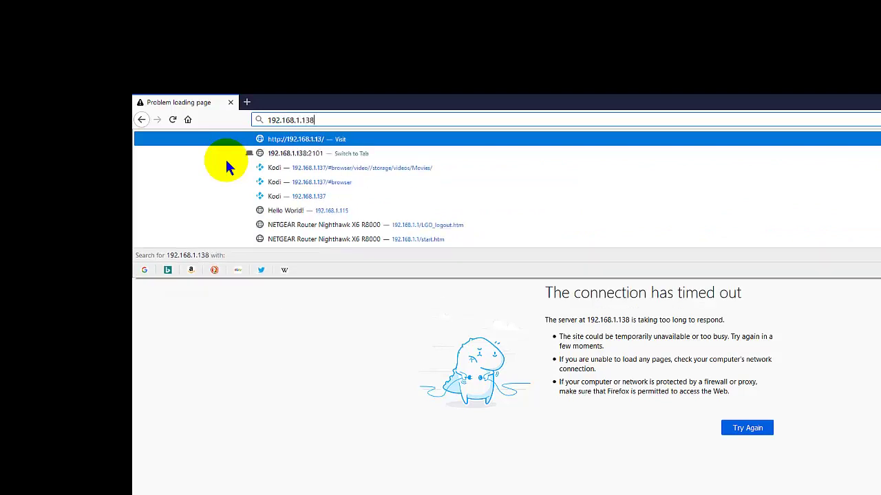
type("100")
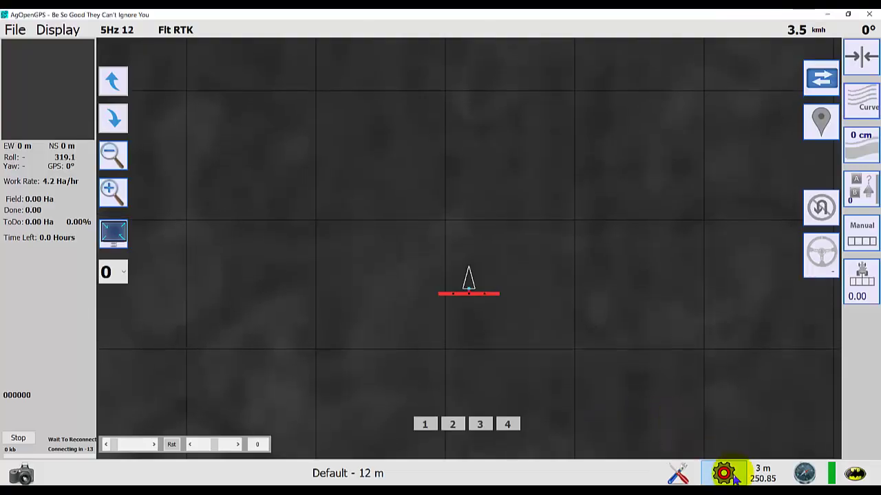
Change the NTRIP broadcaster from rtk2go.com to 192.168.1.138.
left_click(724, 474)
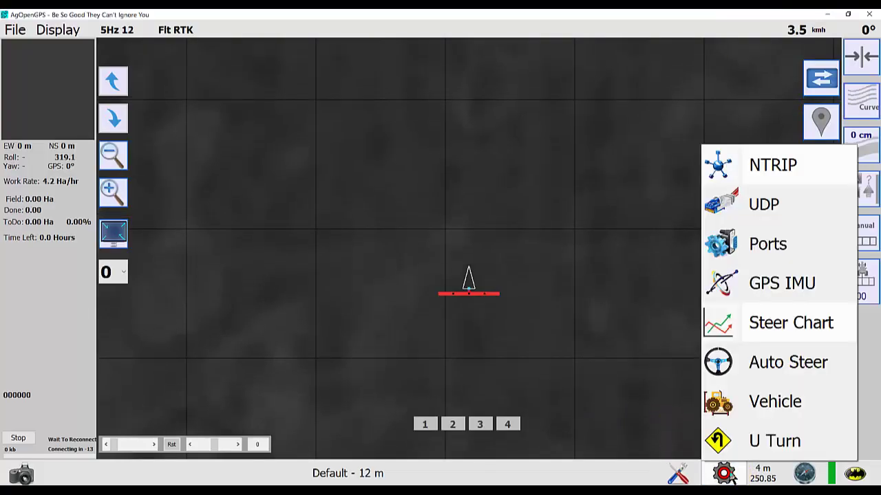
left_click(764, 170)
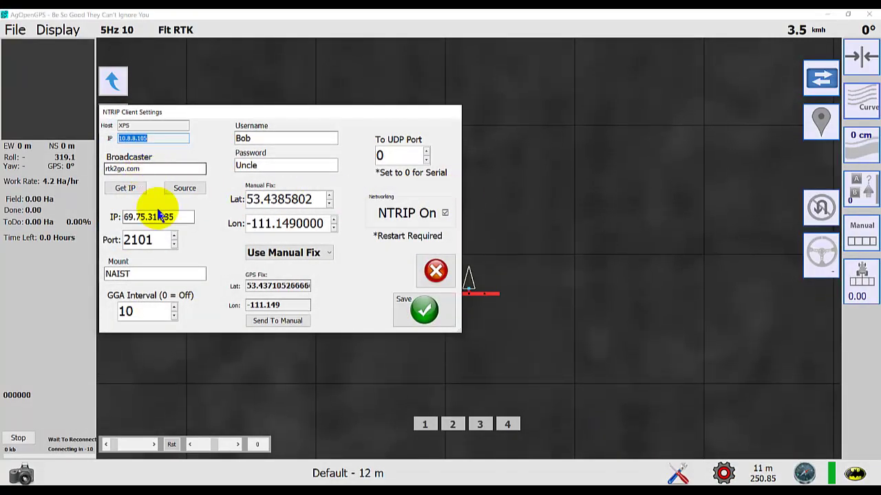
left_click_drag(153, 172, 60, 177)
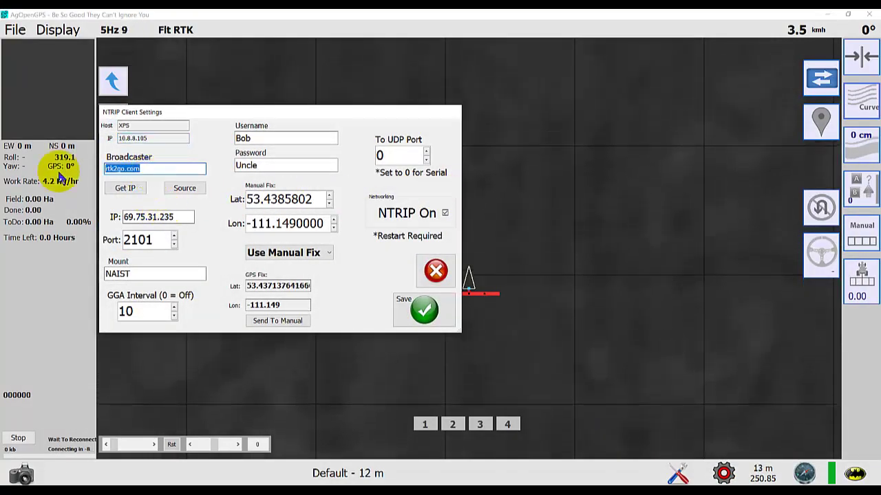
type("192.1")
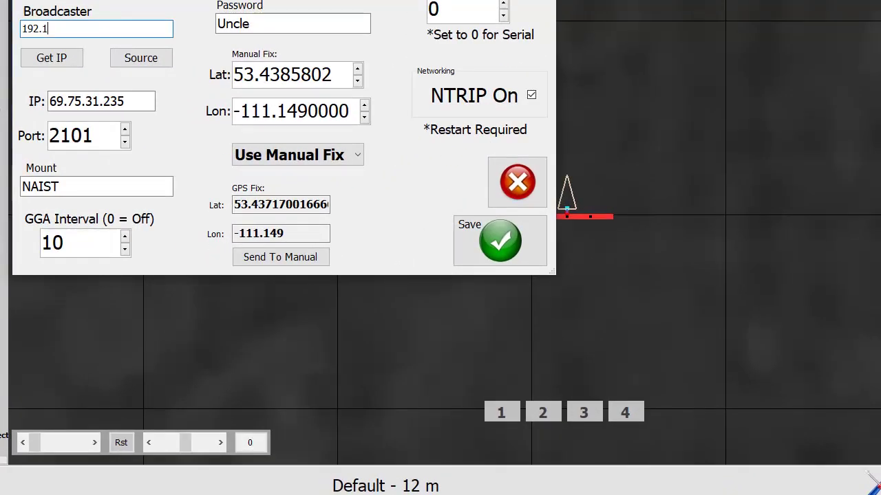
type("68.1.")
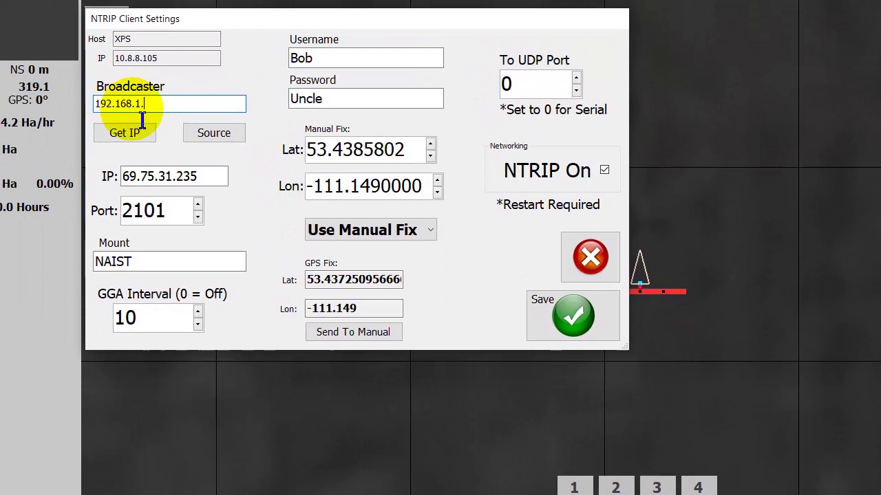
type("138")
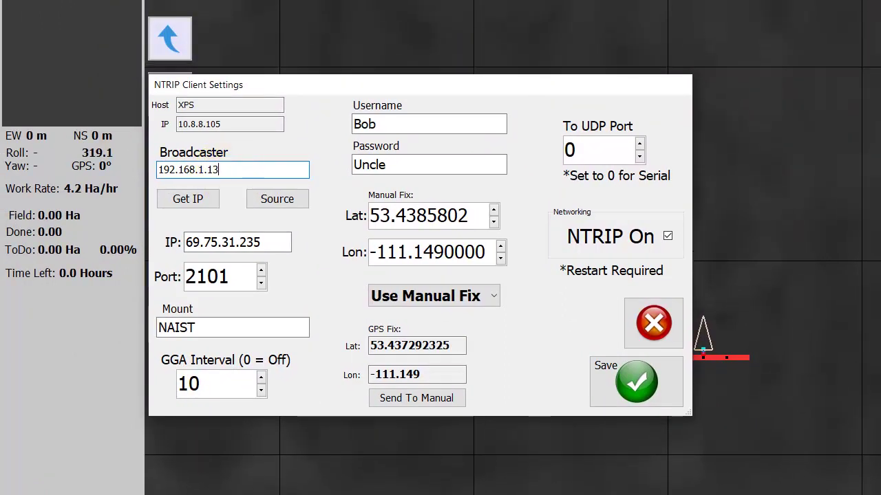
Set the caster port to 2100 and the mount to SerialMount.
left_click(261, 282)
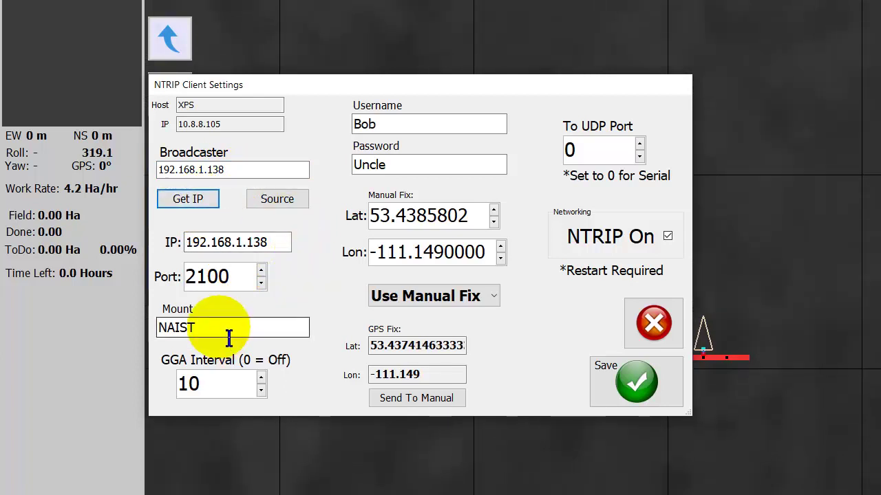
left_click_drag(229, 337, 110, 348)
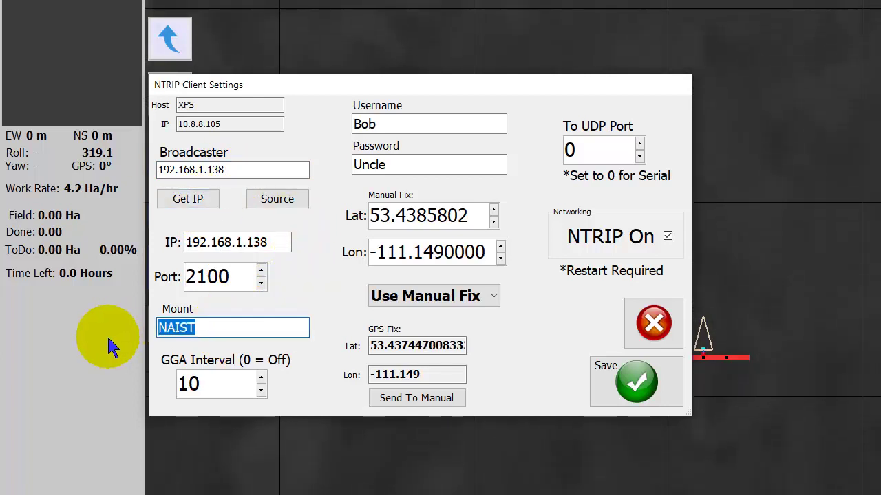
type("Serial")
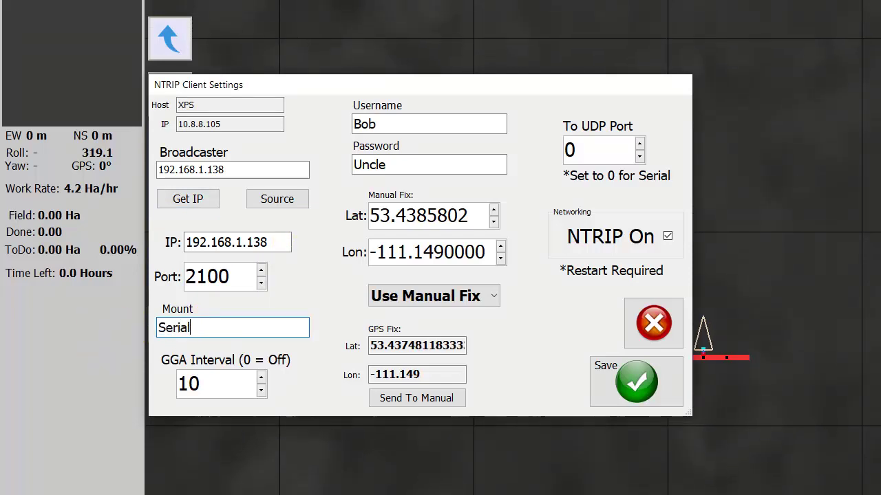
type("Mount")
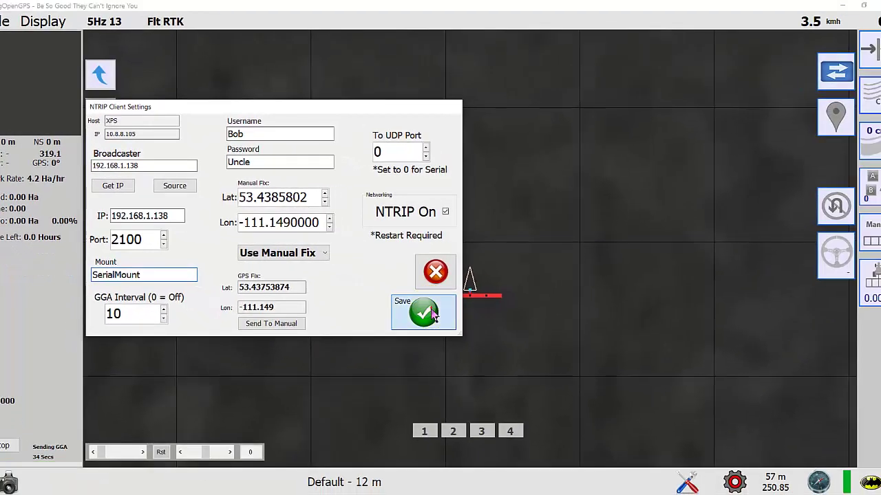
Save the NTRIP client settings with mount SerialMount so the client restarts on the local caster.
left_click(614, 375)
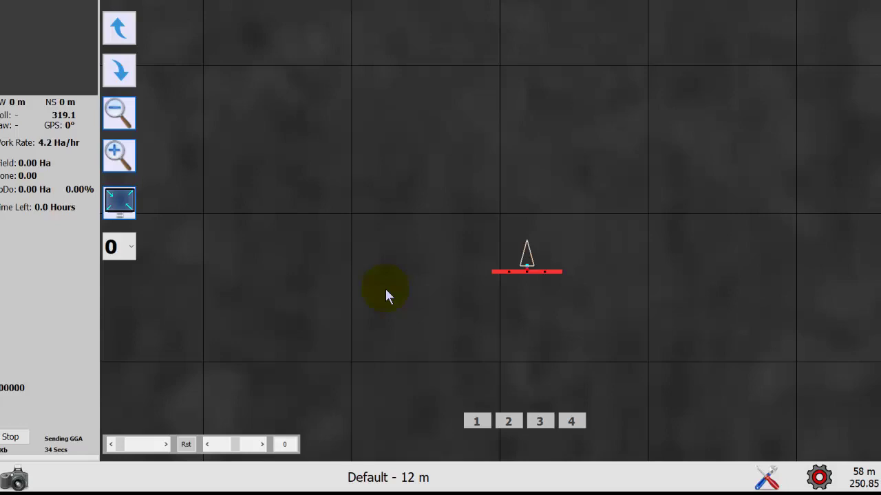